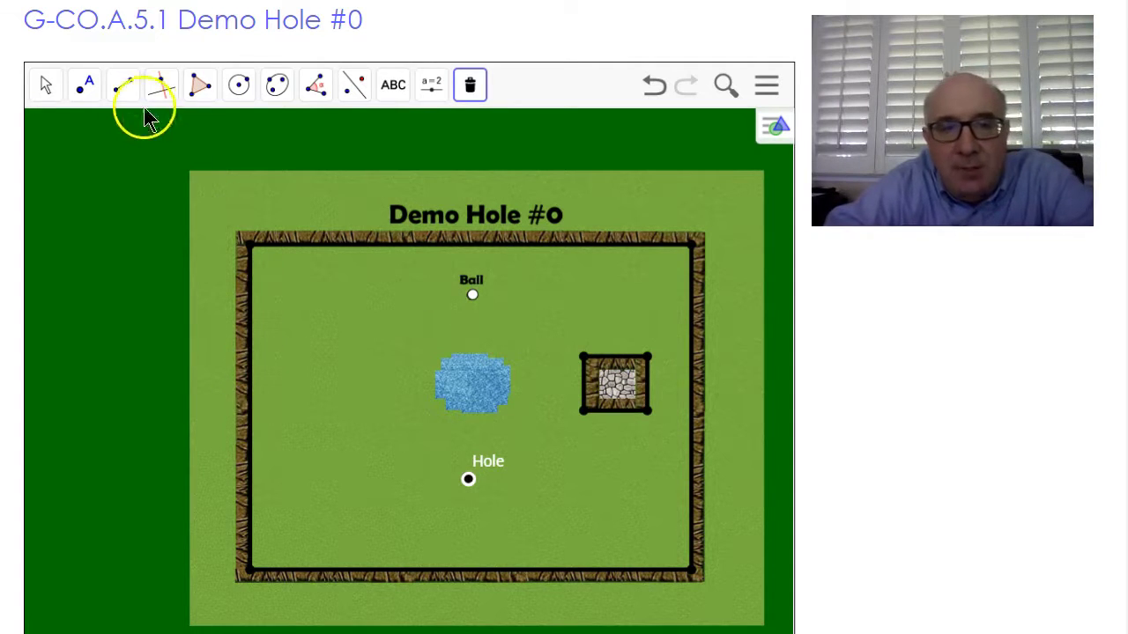
# Draw a segment from Ball to the left wall, undoing the stray extra wall point
pyautogui.click(123, 85)
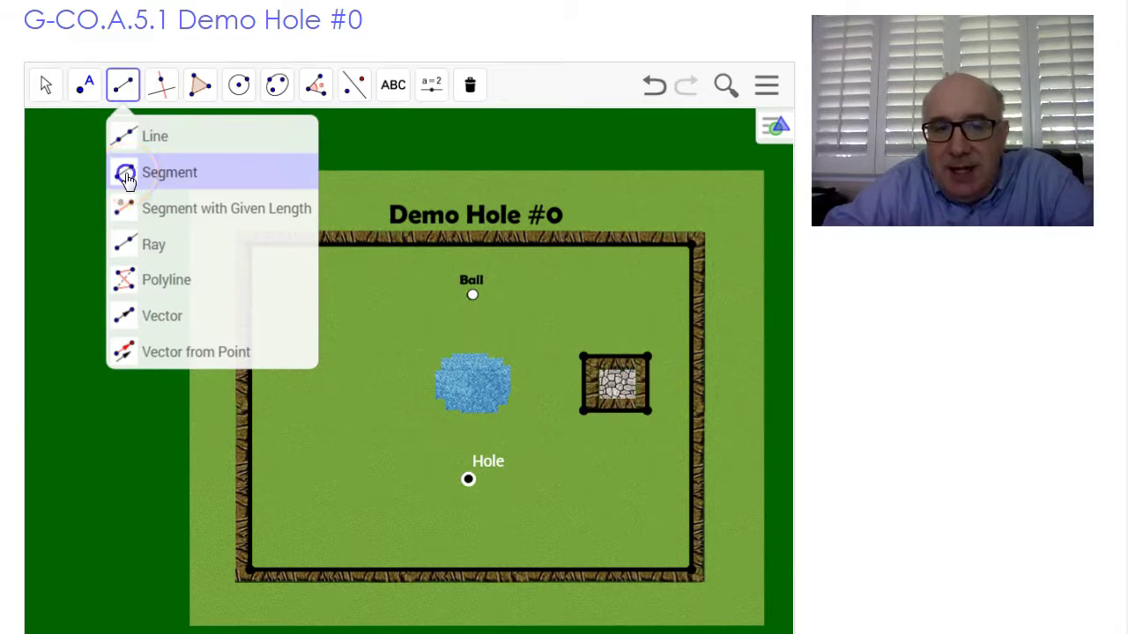
pyautogui.click(128, 176)
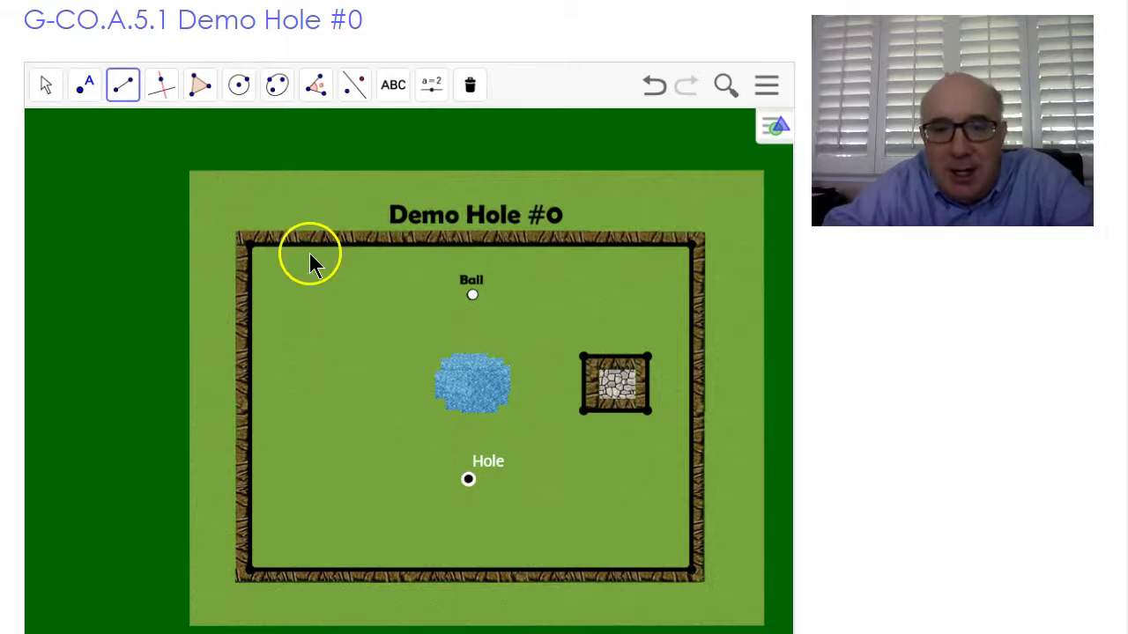
pyautogui.moveTo(471, 293)
pyautogui.mouseDown()
pyautogui.moveTo(294, 305)
pyautogui.moveTo(252, 328)
pyautogui.moveTo(469, 479)
pyautogui.mouseUp()
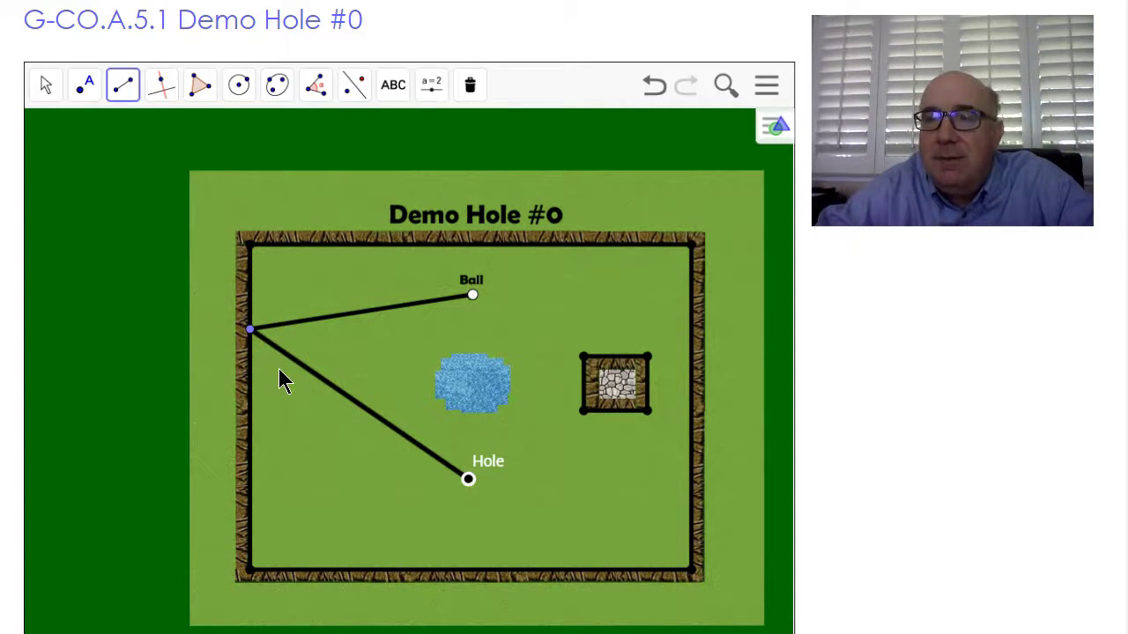
pyautogui.click(251, 330)
pyautogui.click(251, 284)
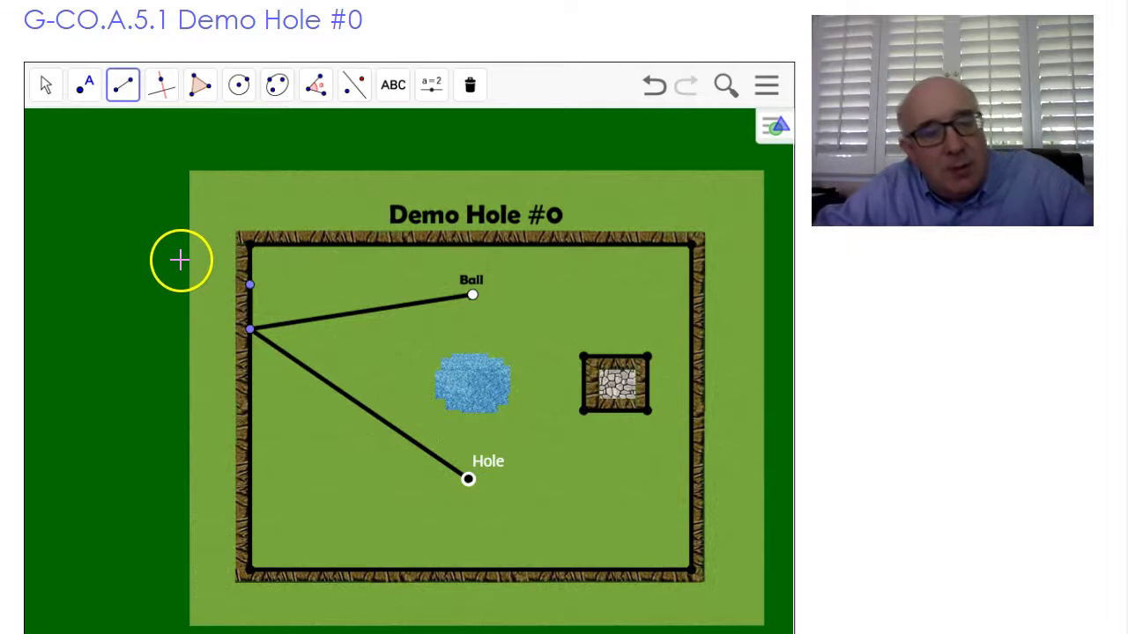
pyautogui.click(655, 97)
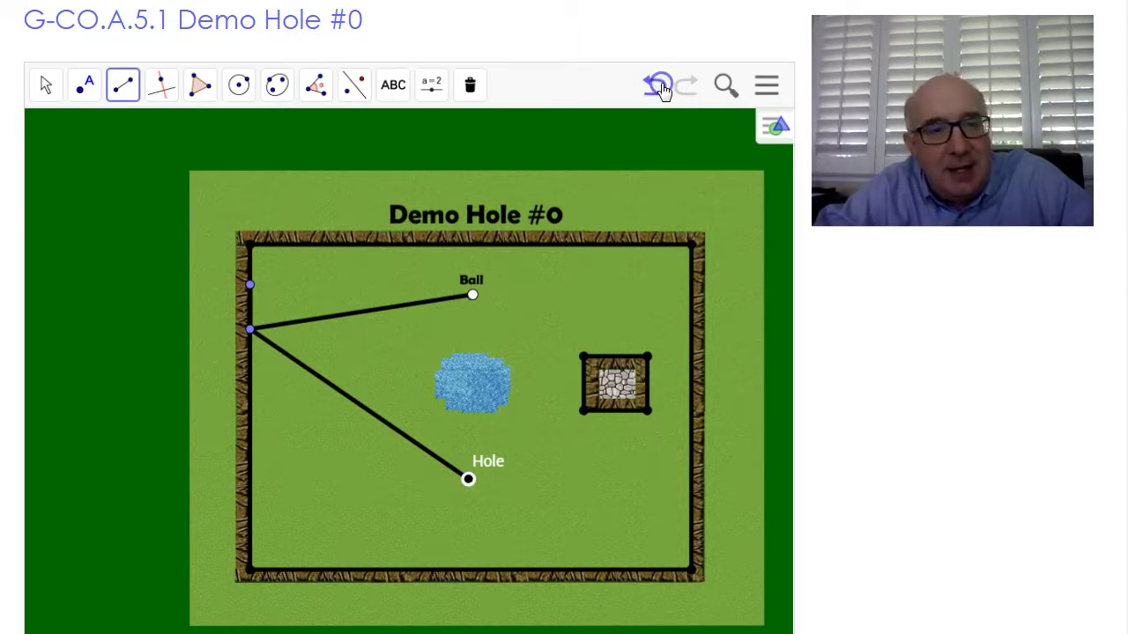
# Slide the bounce point up and down the left wall to adjust the path
pyautogui.click(48, 88)
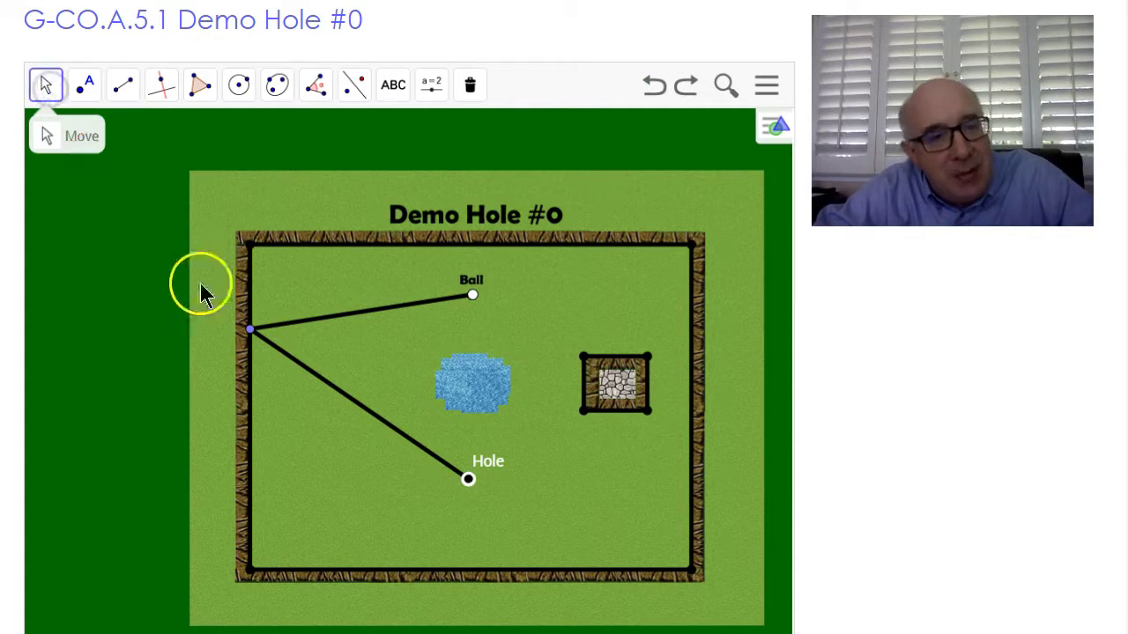
pyautogui.moveTo(251, 327); pyautogui.dragTo(243, 270)
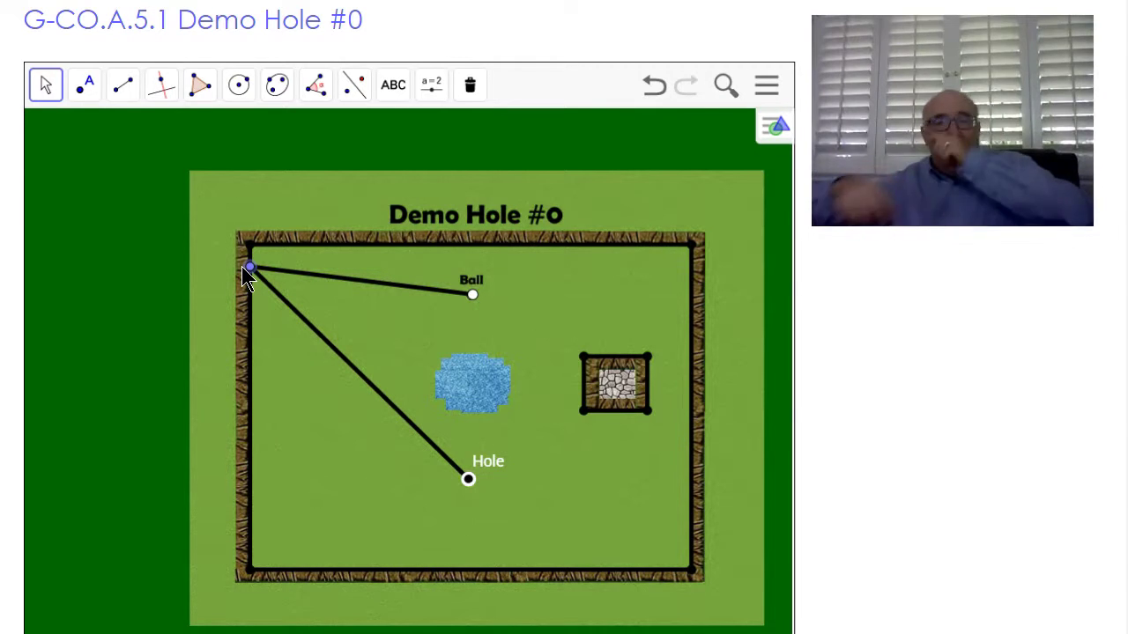
pyautogui.click(252, 266)
pyautogui.moveTo(252, 265); pyautogui.dragTo(259, 485)
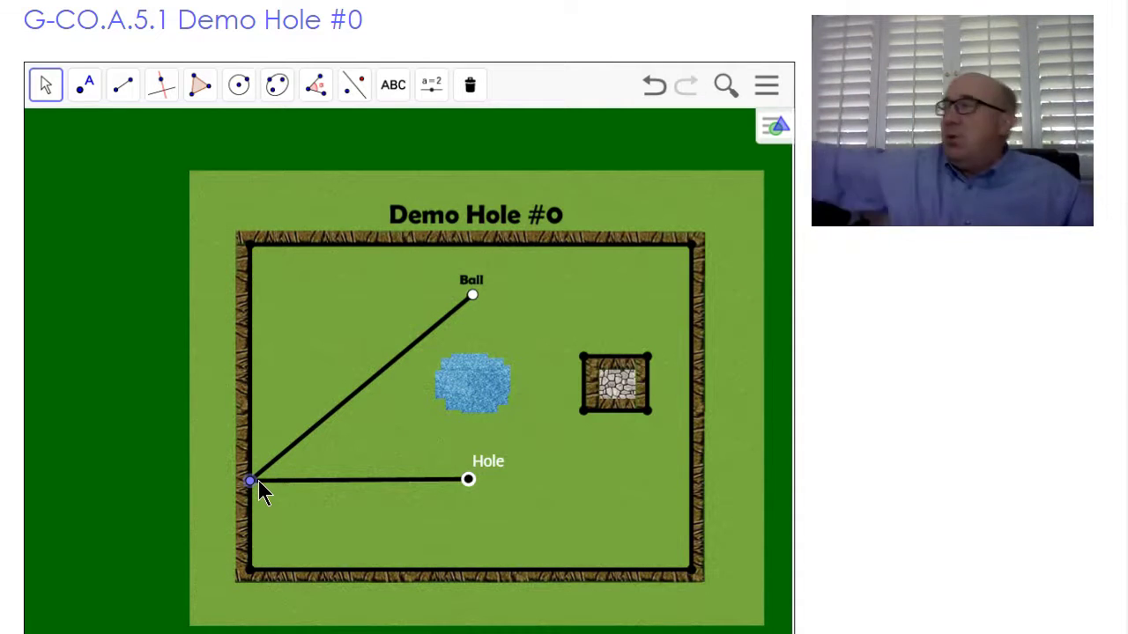
pyautogui.moveTo(251, 481); pyautogui.dragTo(244, 386)
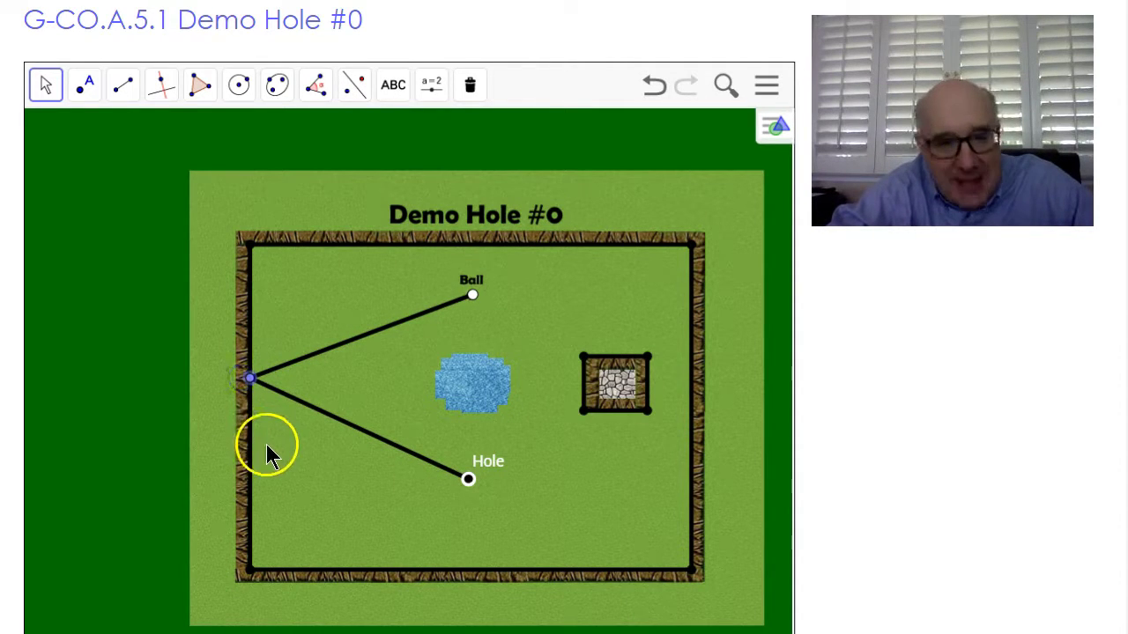
# Erase both bounce-path segments and the bounce point on the left wall
pyautogui.click(470, 84)
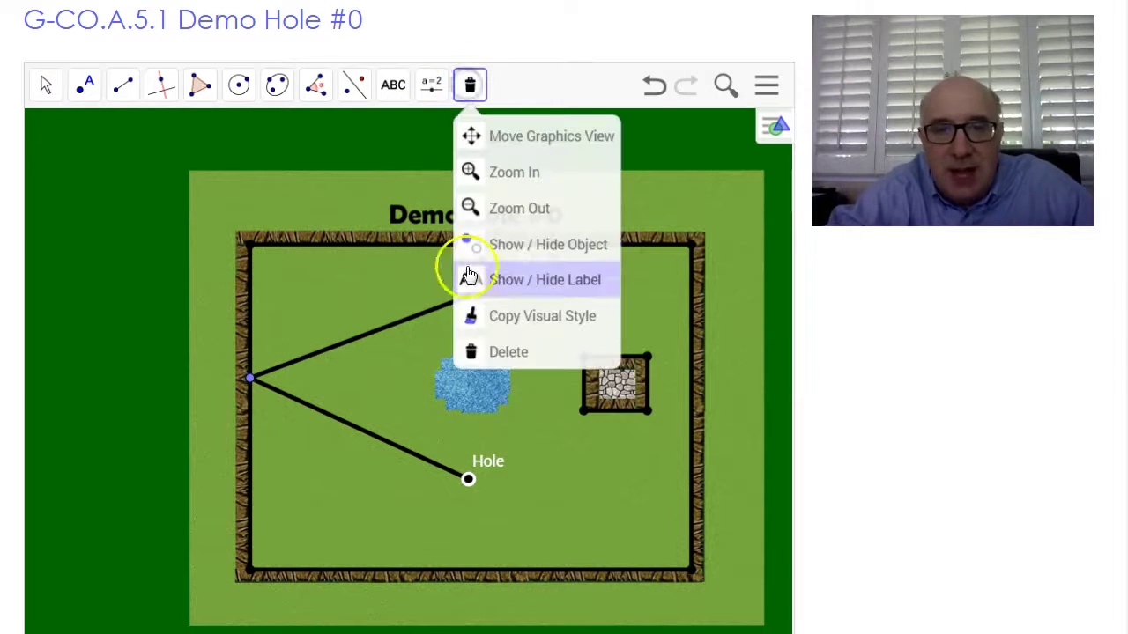
pyautogui.click(486, 352)
pyautogui.moveTo(342, 455); pyautogui.dragTo(312, 327)
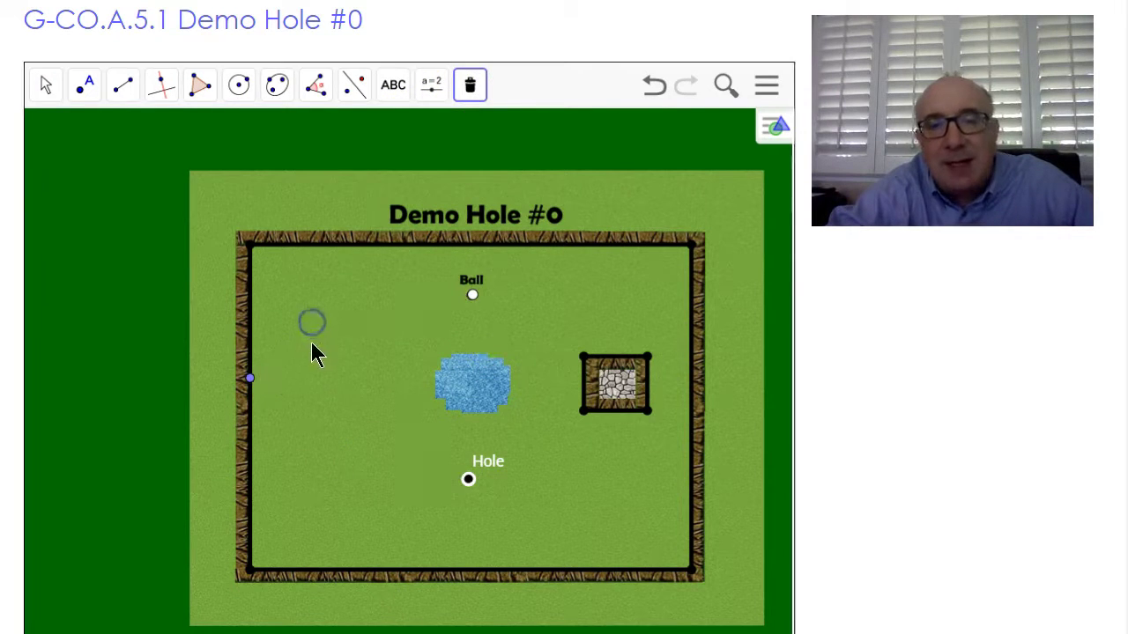
pyautogui.moveTo(273, 380); pyautogui.dragTo(275, 358)
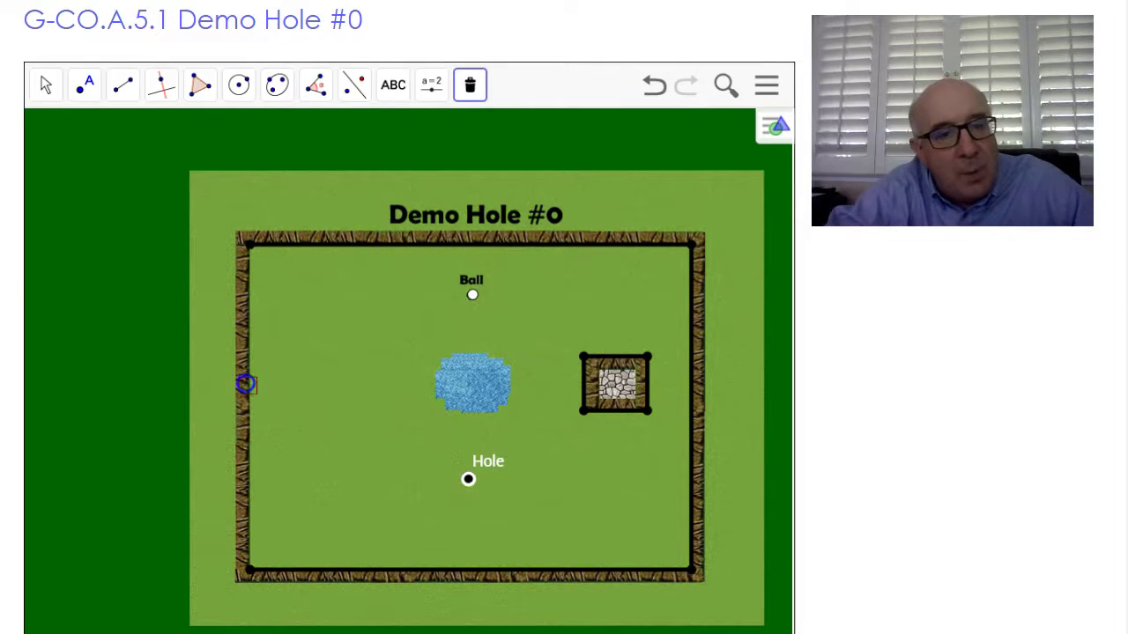
pyautogui.click(361, 431)
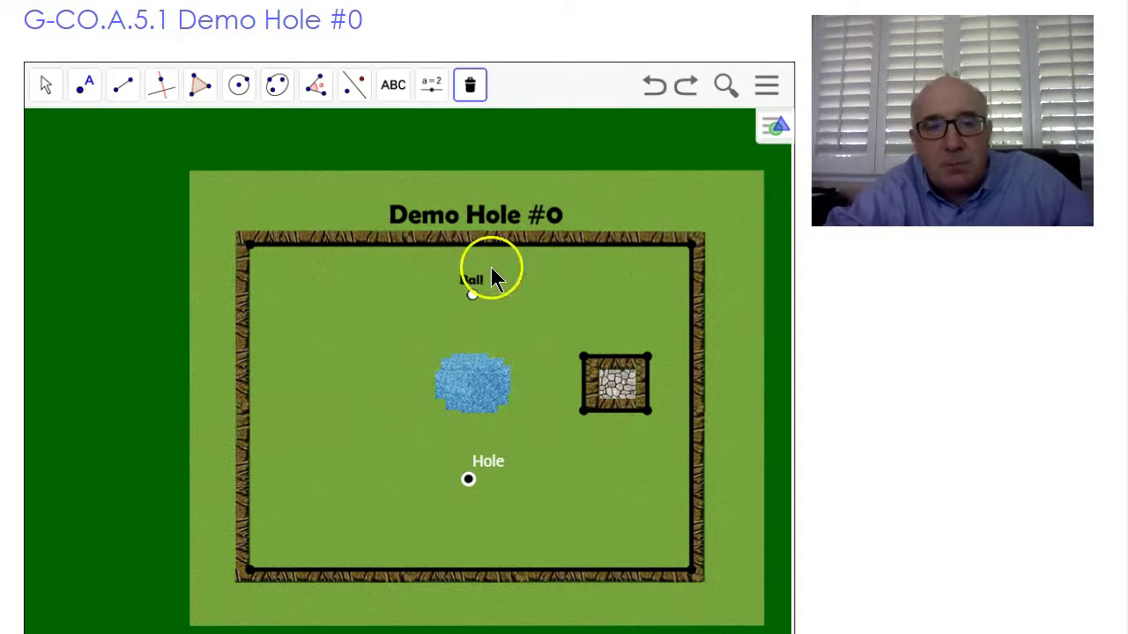
pyautogui.click(654, 85)
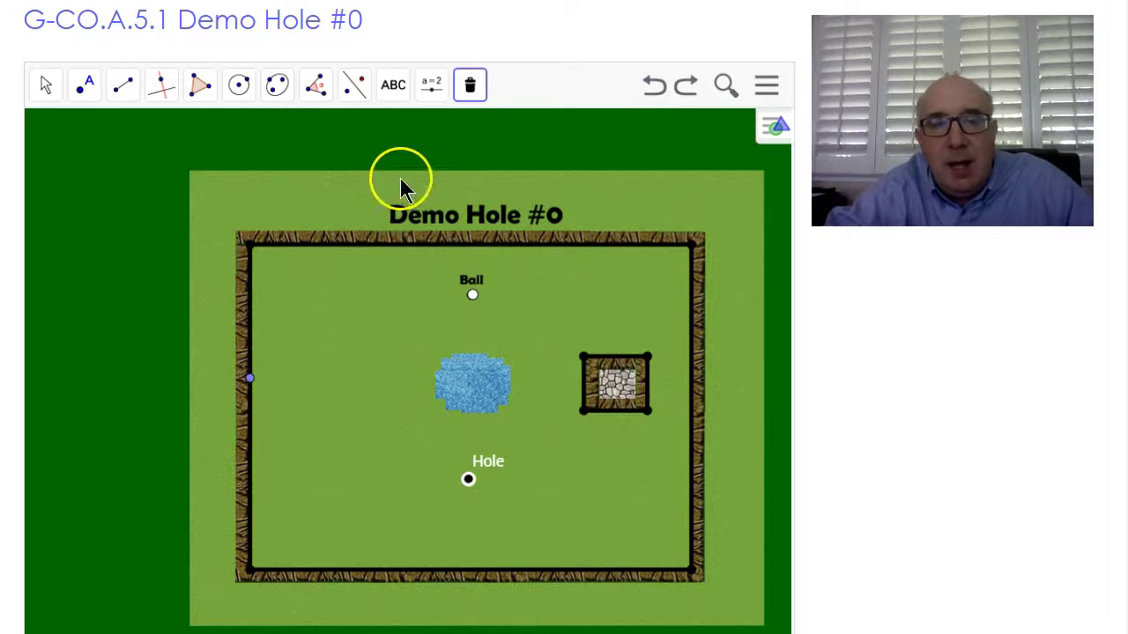
# Clear the leftover point remaining on the left wall
pyautogui.click(46, 86)
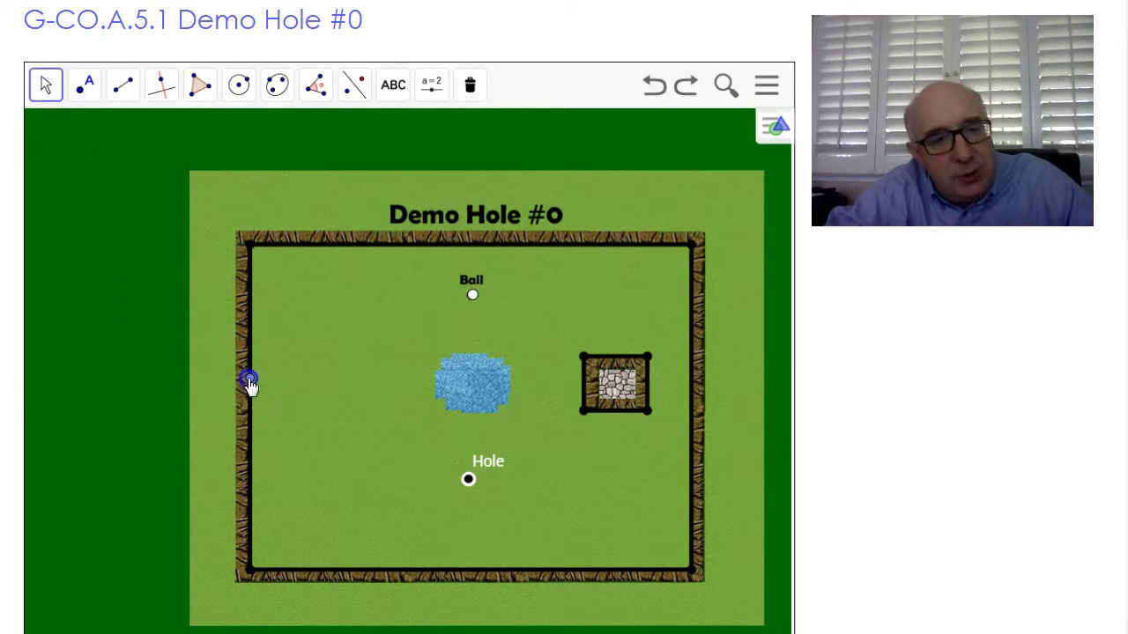
pyautogui.click(326, 461)
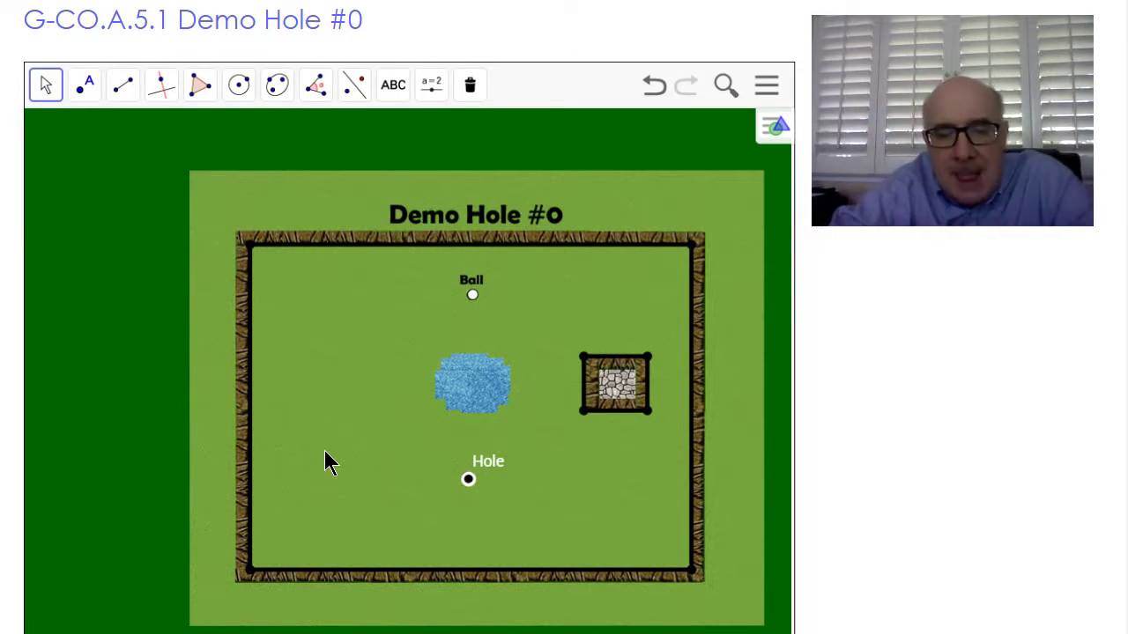
pyautogui.click(462, 483)
pyautogui.click(291, 485)
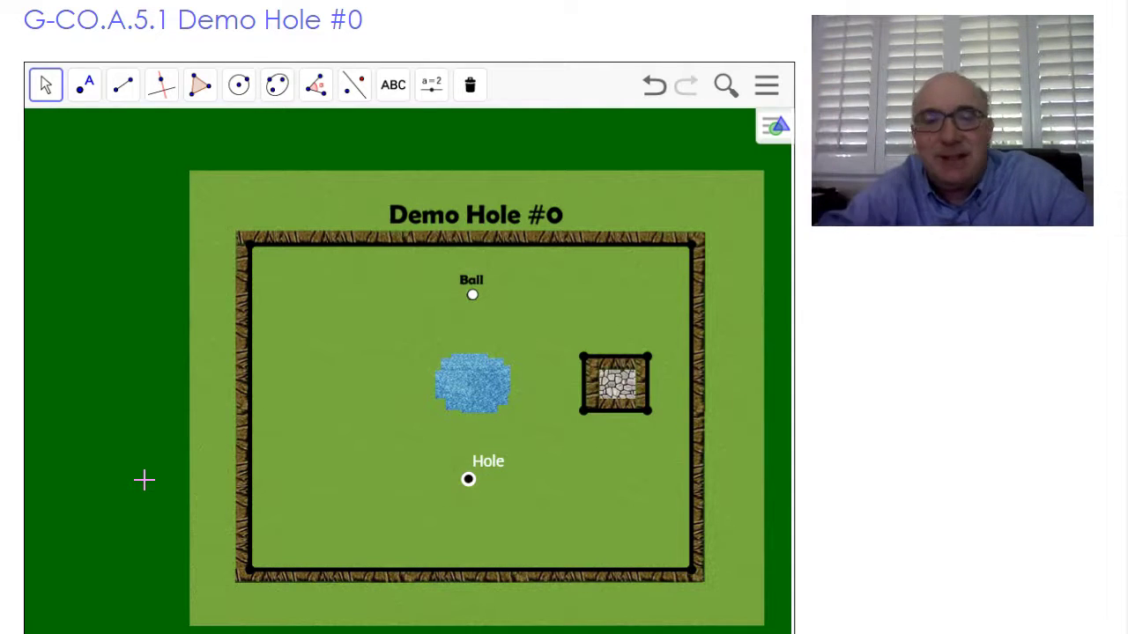
# Reflect the Hole point about the left wall line to create Hole'
pyautogui.click(44, 83)
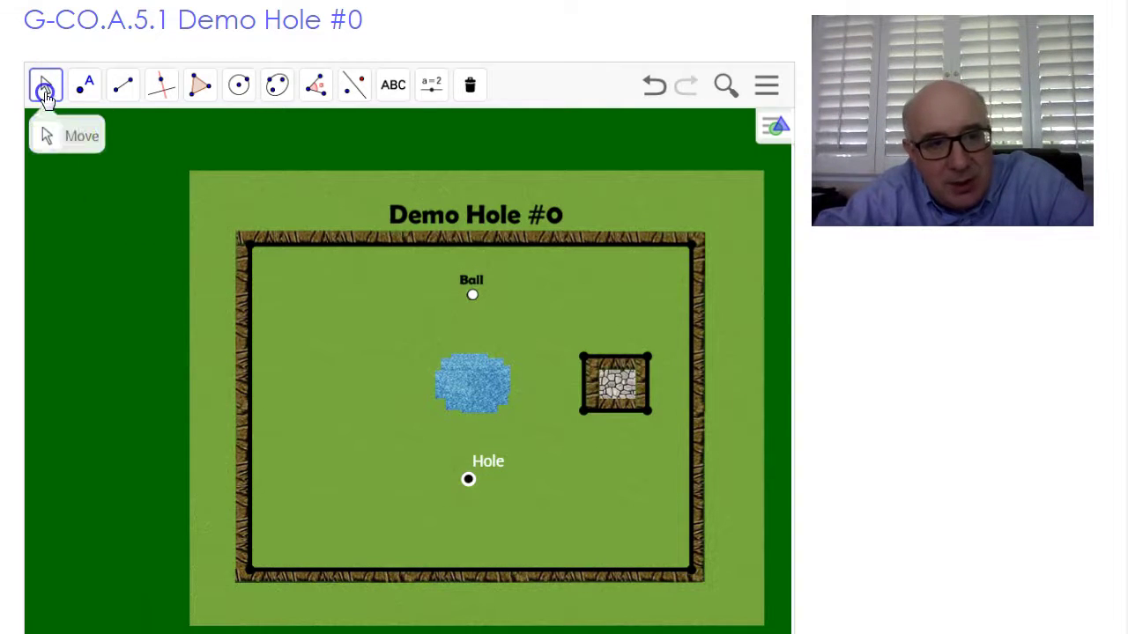
pyautogui.click(316, 84)
pyautogui.click(354, 84)
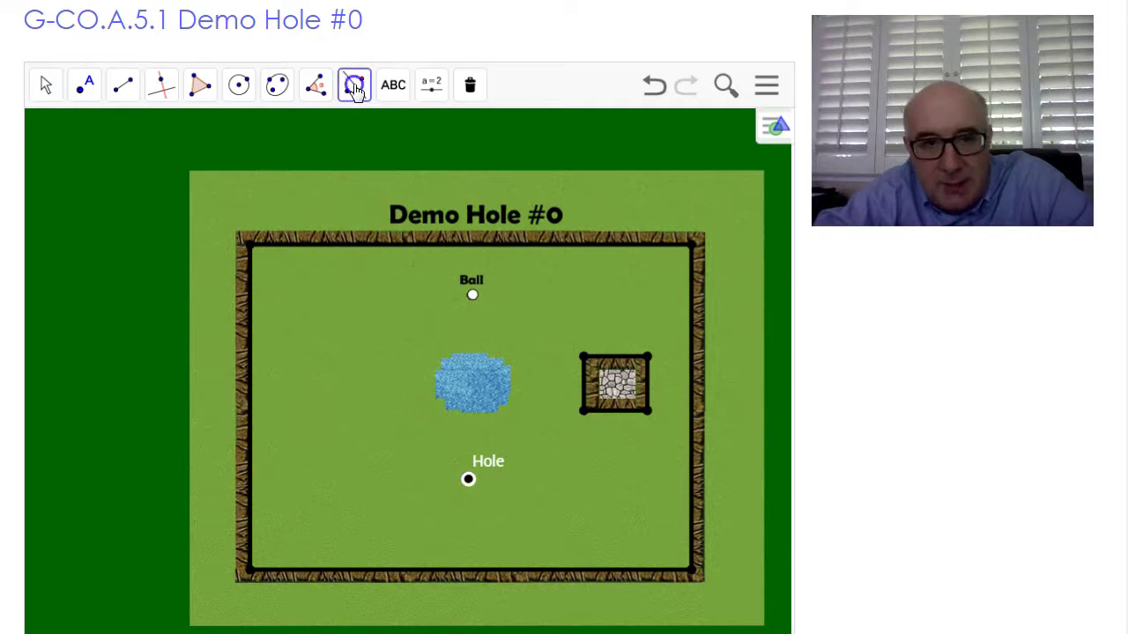
pyautogui.click(354, 83)
pyautogui.click(360, 132)
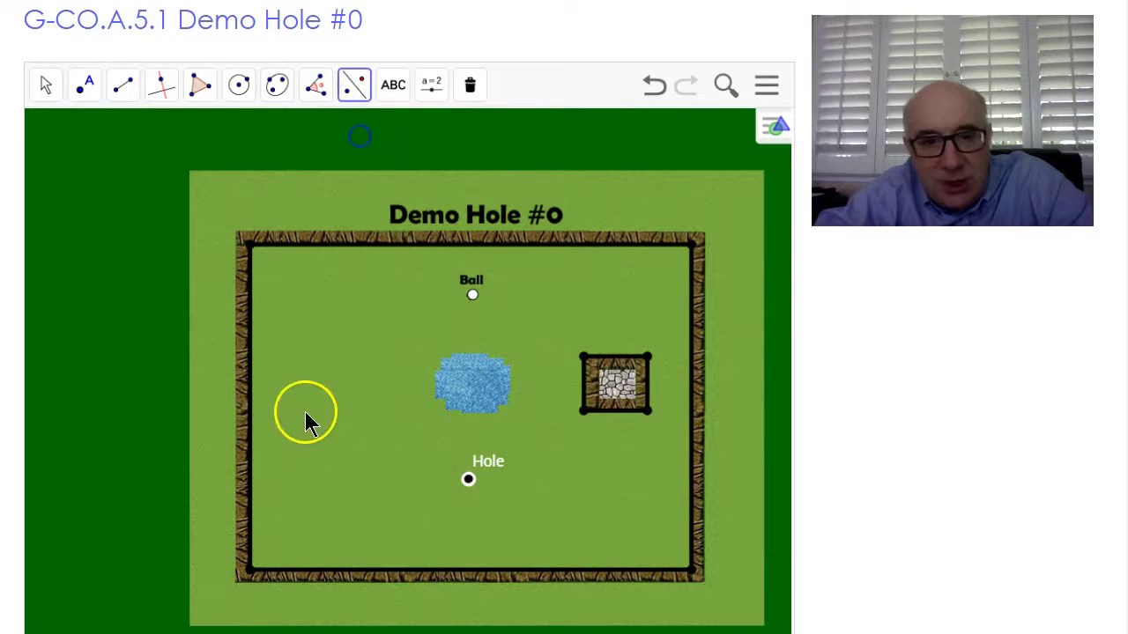
pyautogui.click(250, 475)
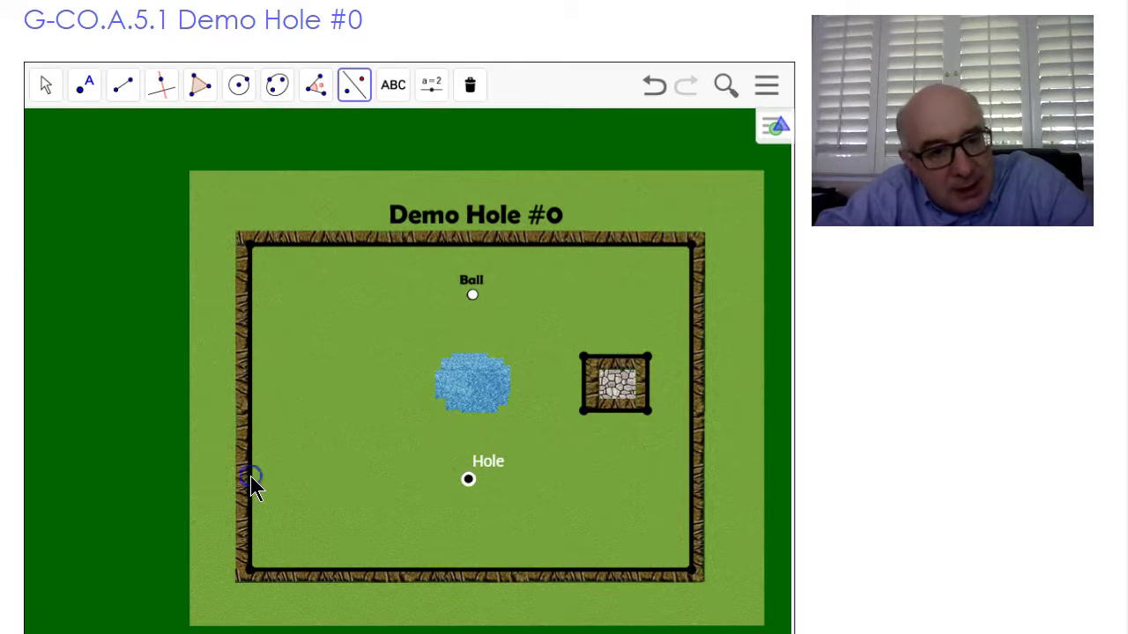
pyautogui.click(469, 479)
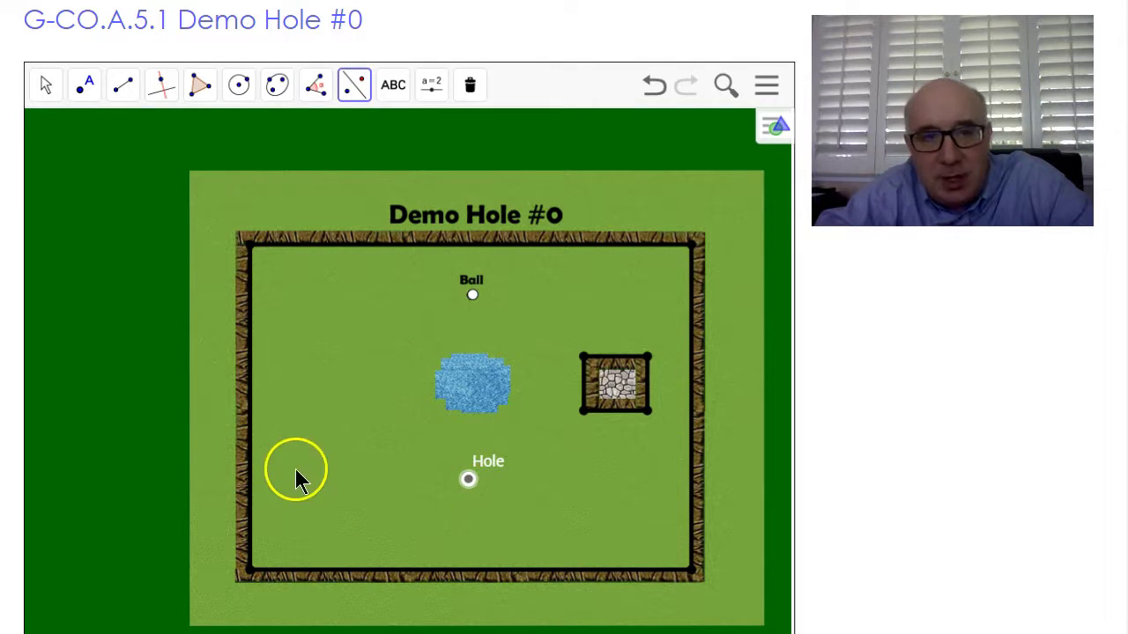
pyautogui.click(248, 472)
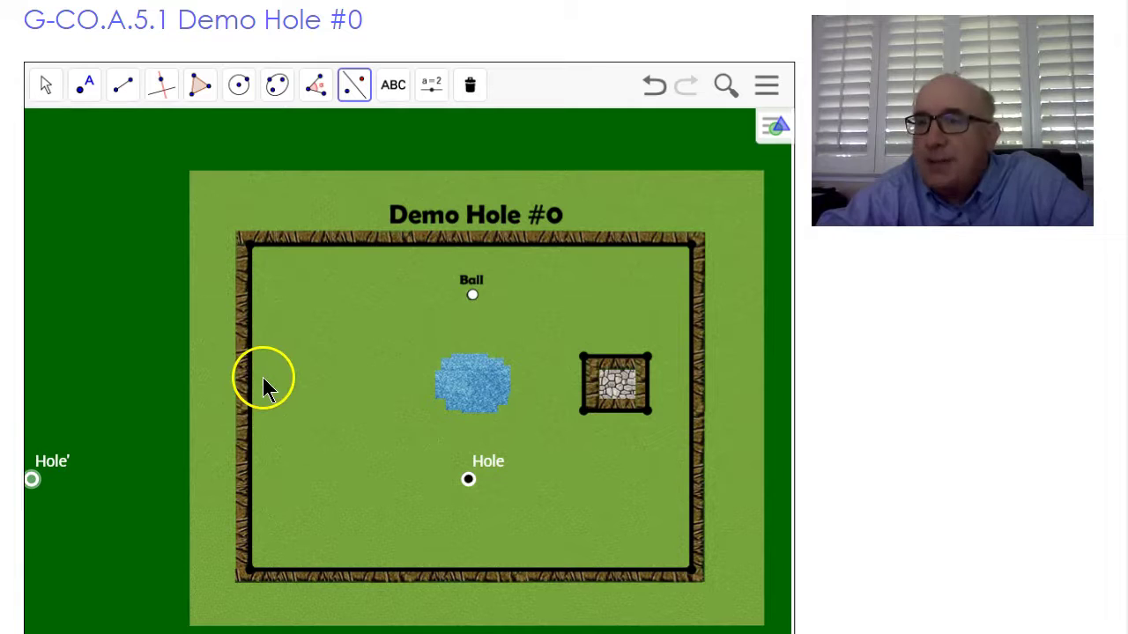
# Draw segment Ball→Hole', then a segment from its left-wall crossing to Hole
pyautogui.click(124, 88)
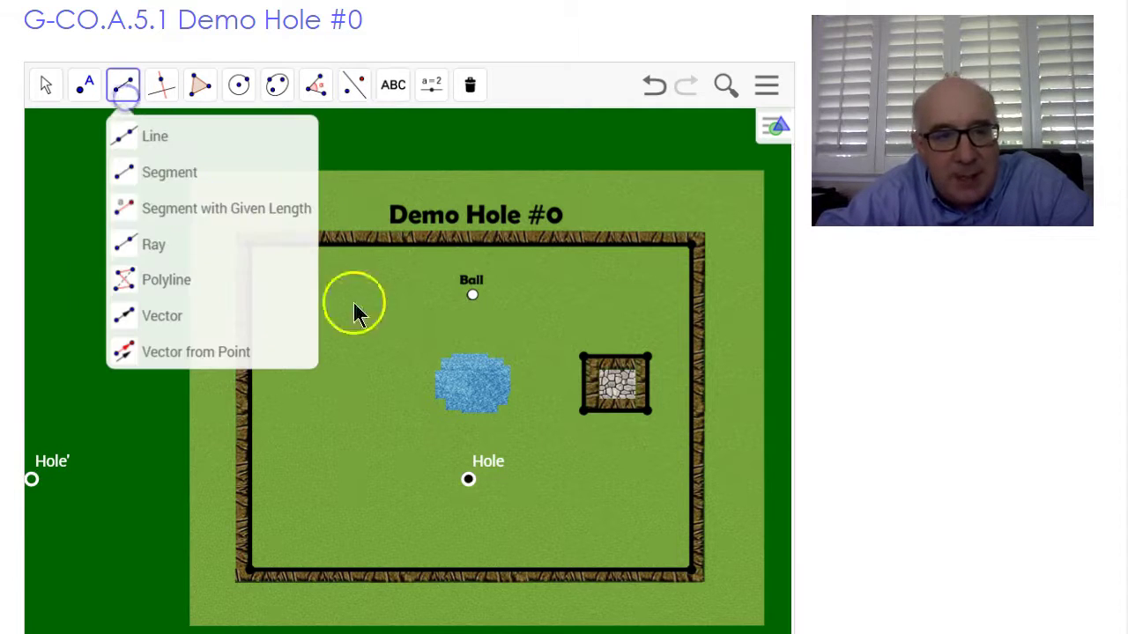
pyautogui.click(170, 173)
pyautogui.click(472, 294)
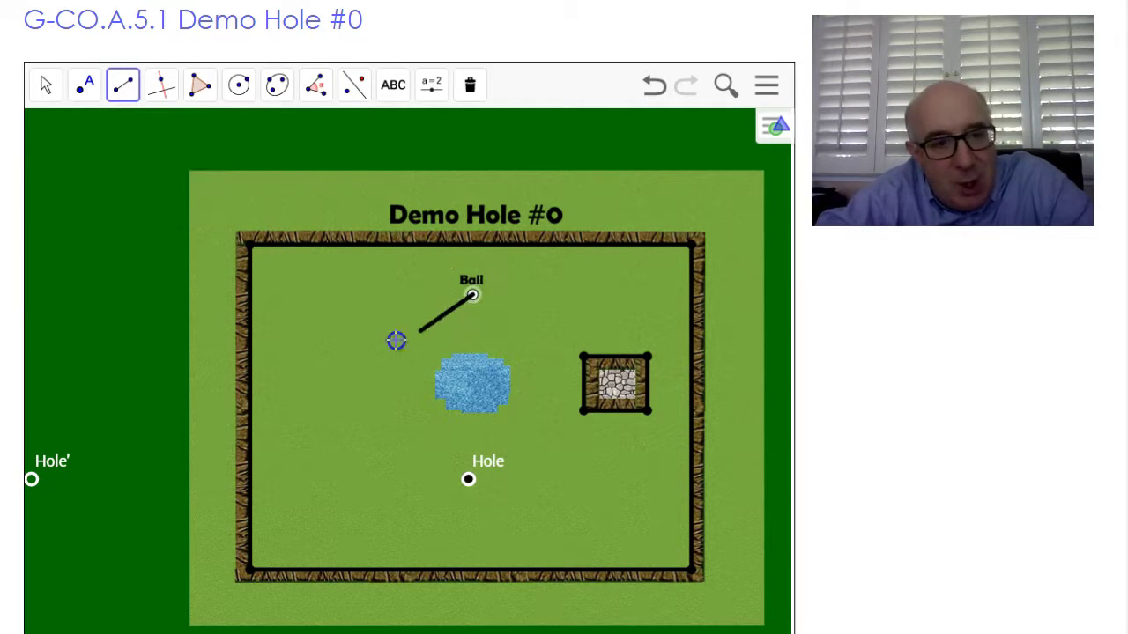
pyautogui.click(31, 479)
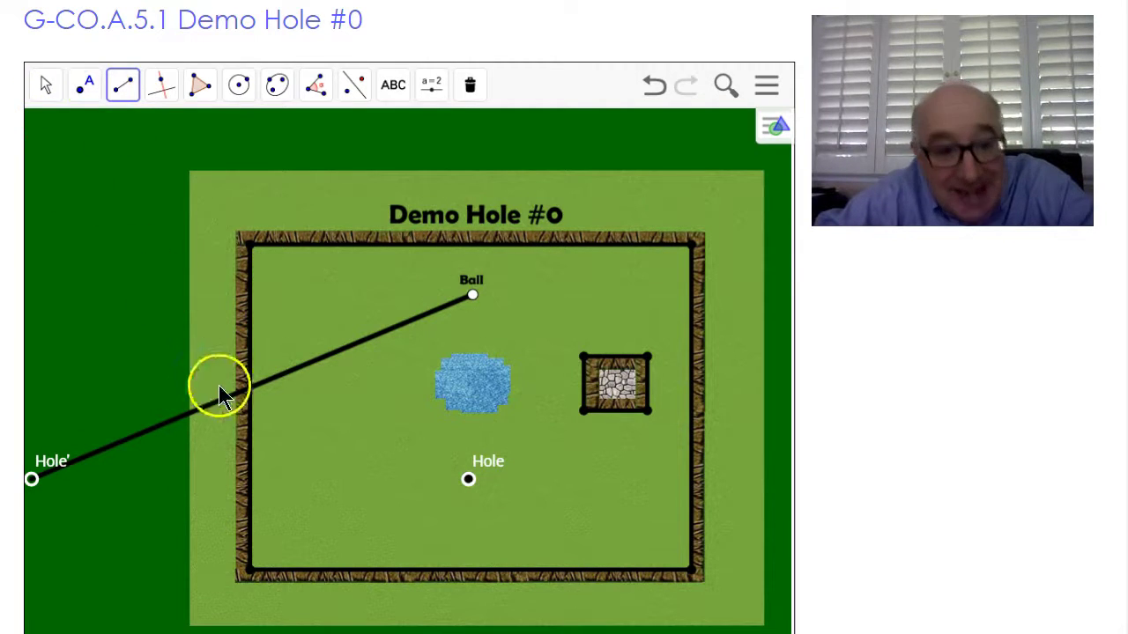
pyautogui.click(251, 387)
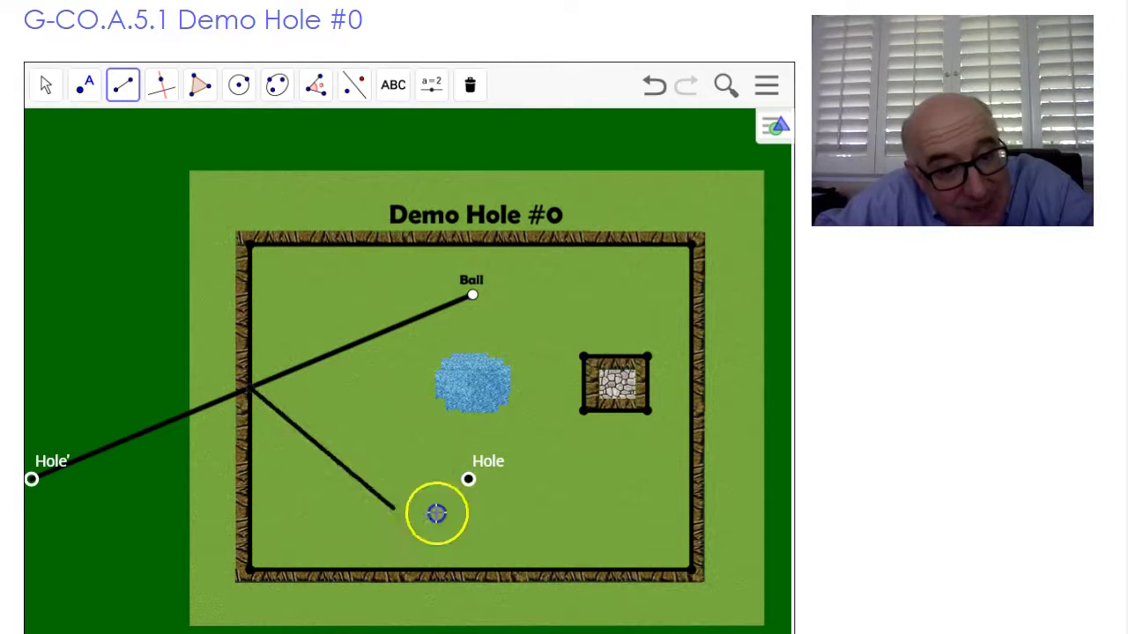
pyautogui.click(470, 481)
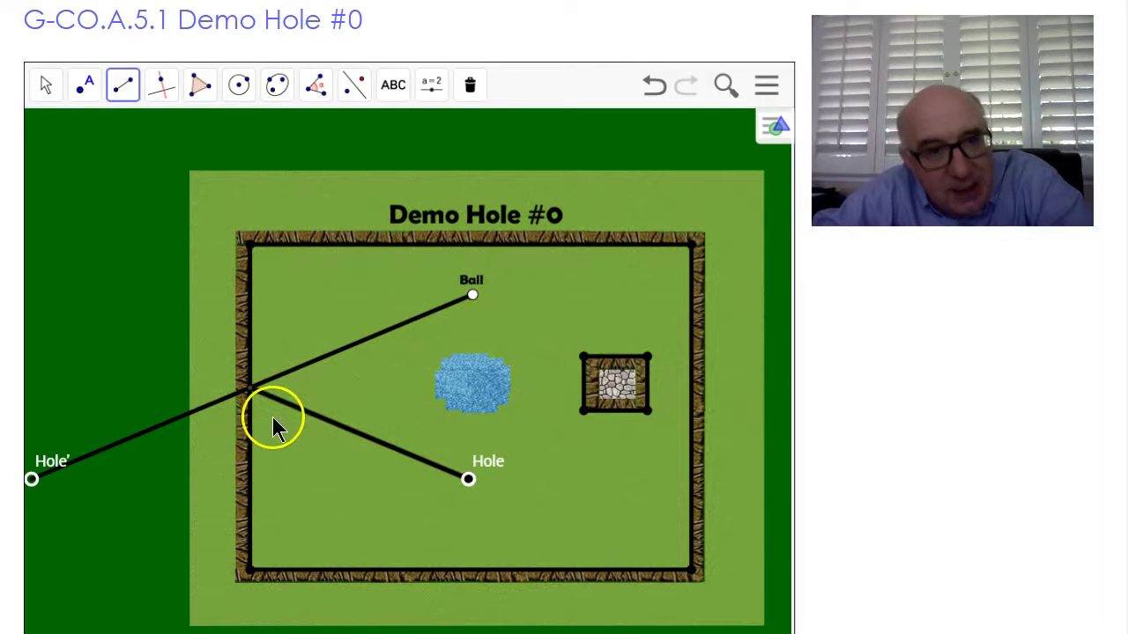
# Measure the angle between the lower left wall and the path to Hole at the bounce point
pyautogui.click(315, 85)
pyautogui.click(317, 134)
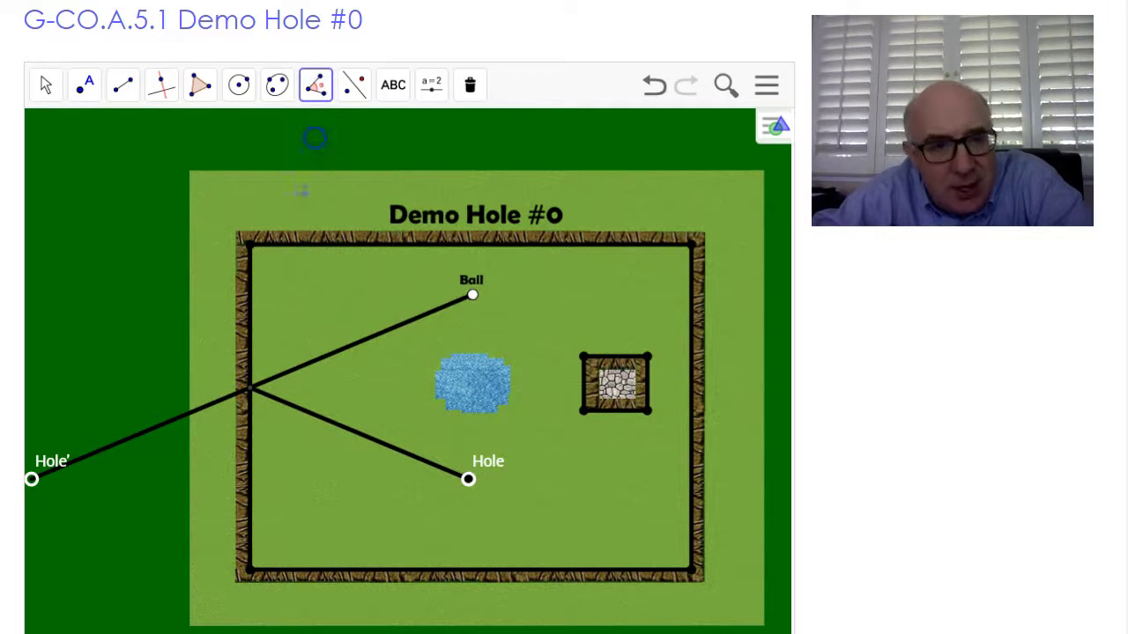
pyautogui.click(252, 567)
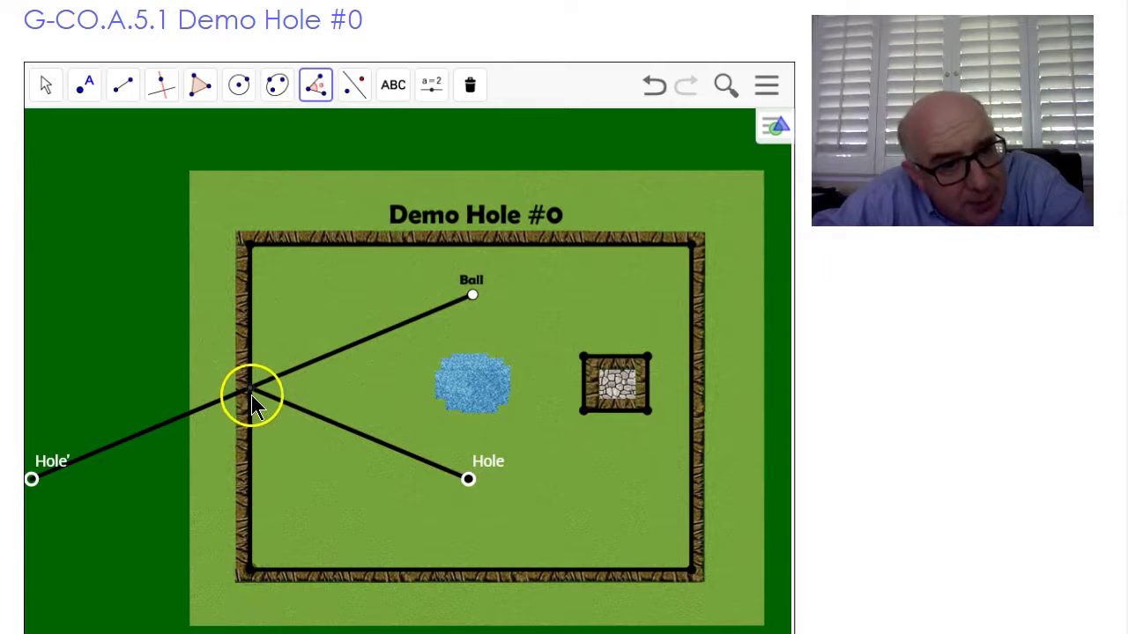
pyautogui.click(252, 393)
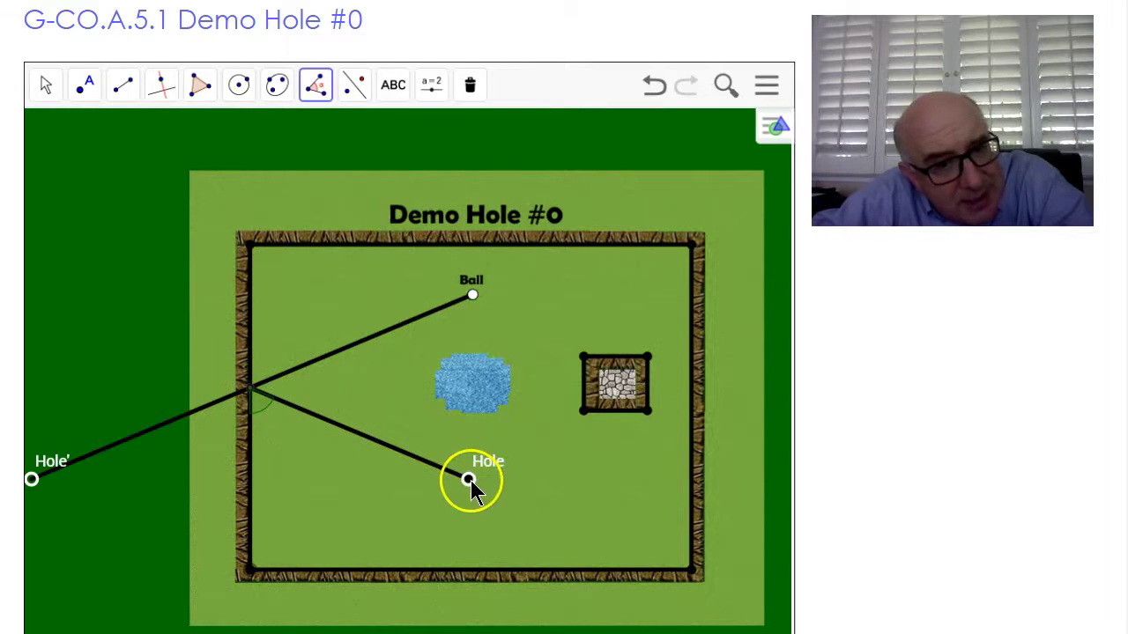
pyautogui.click(468, 480)
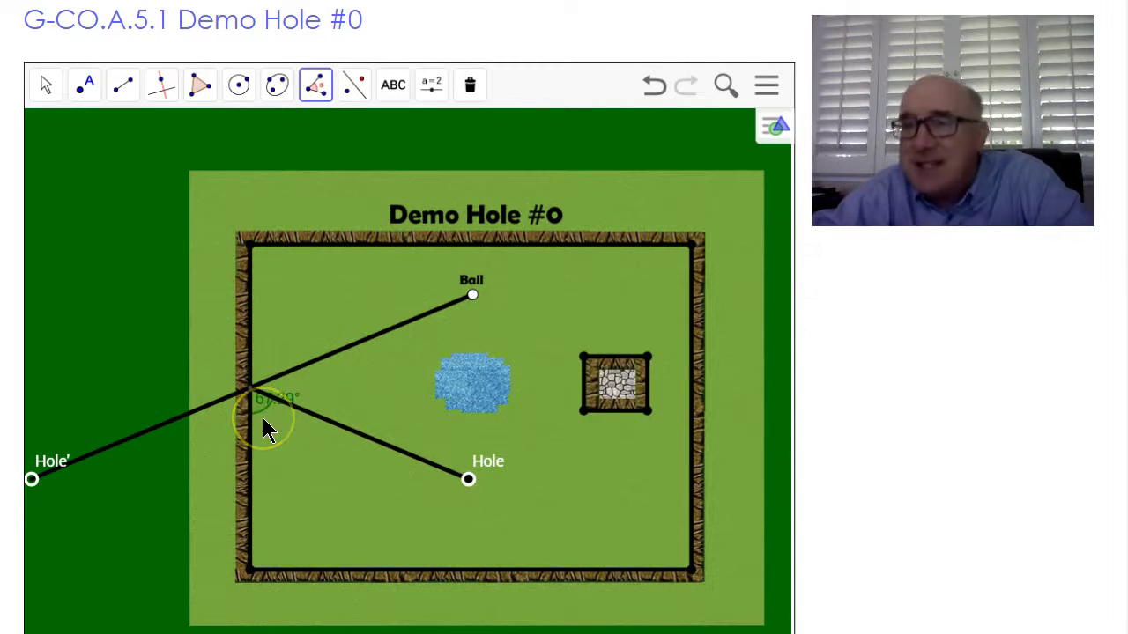
# Measure the matching angle from Ball to the upper wall, also 67.29°
pyautogui.click(470, 293)
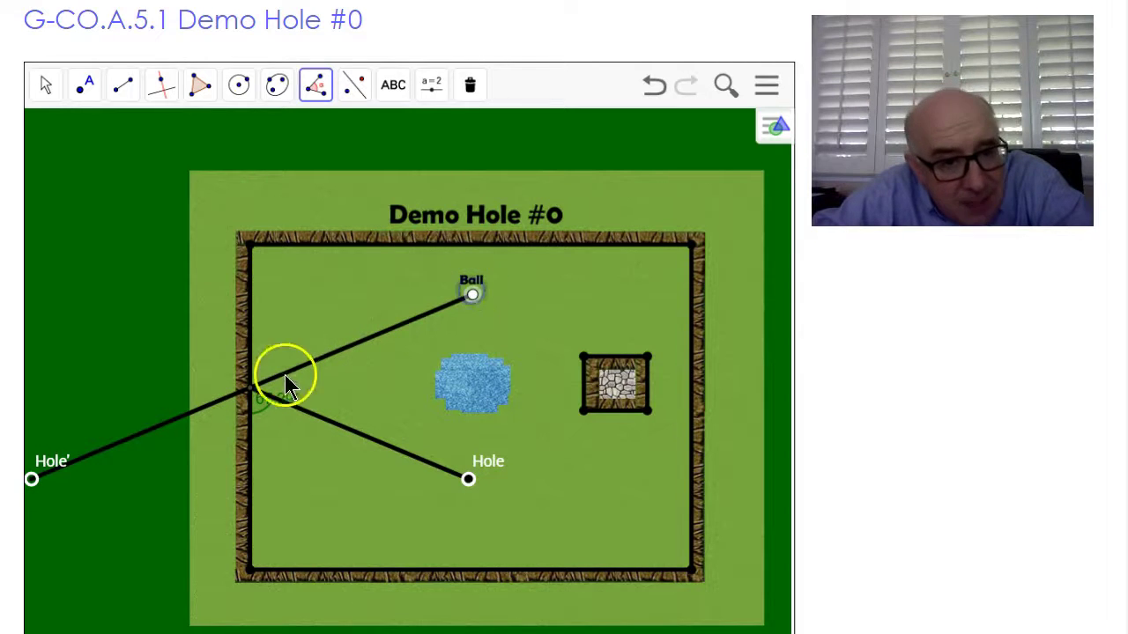
pyautogui.click(252, 390)
pyautogui.click(252, 245)
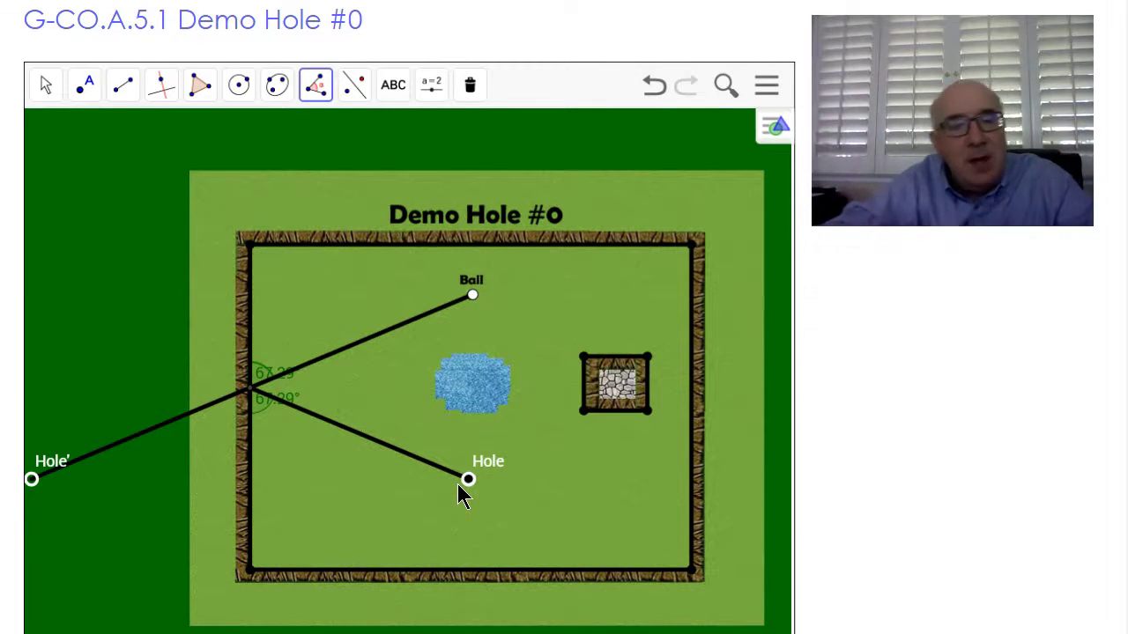
pyautogui.click(362, 441)
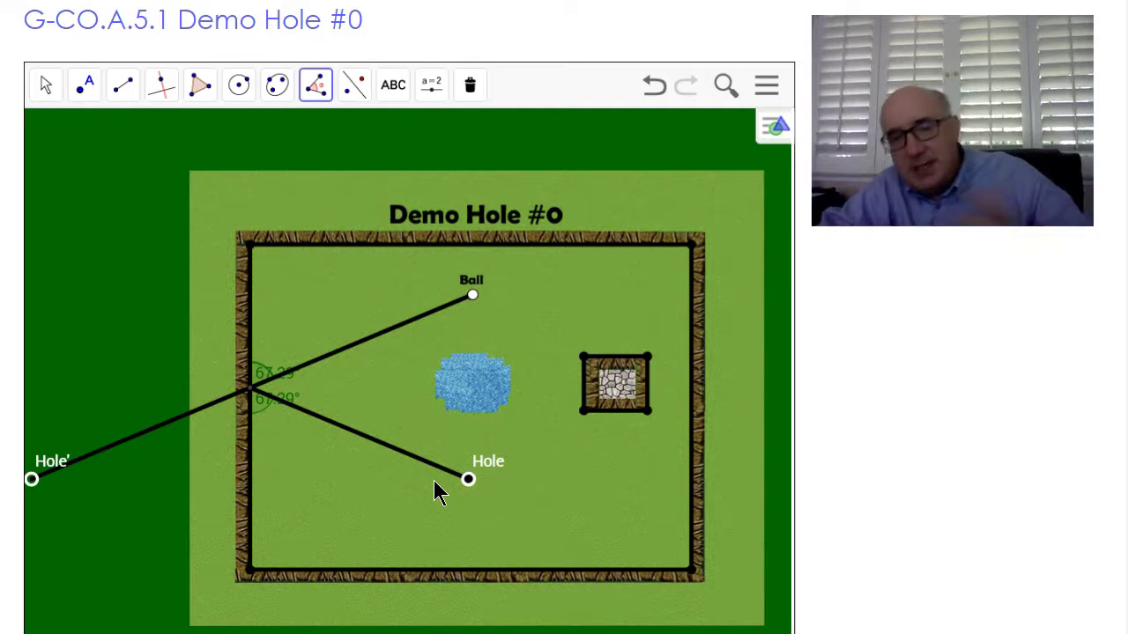
pyautogui.click(455, 366)
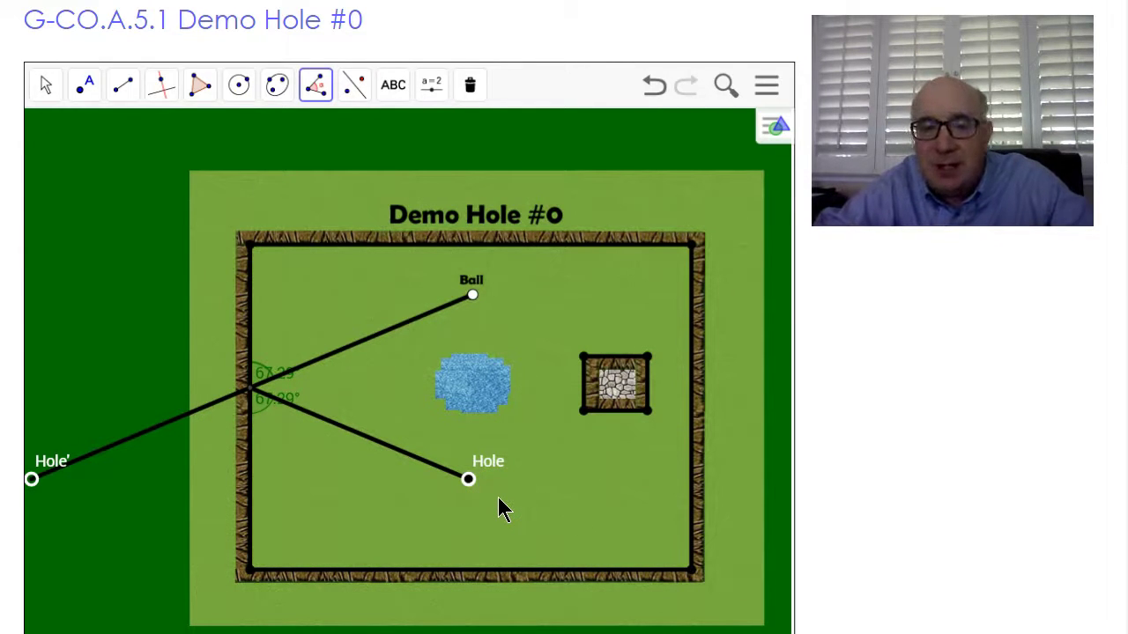
pyautogui.click(265, 20)
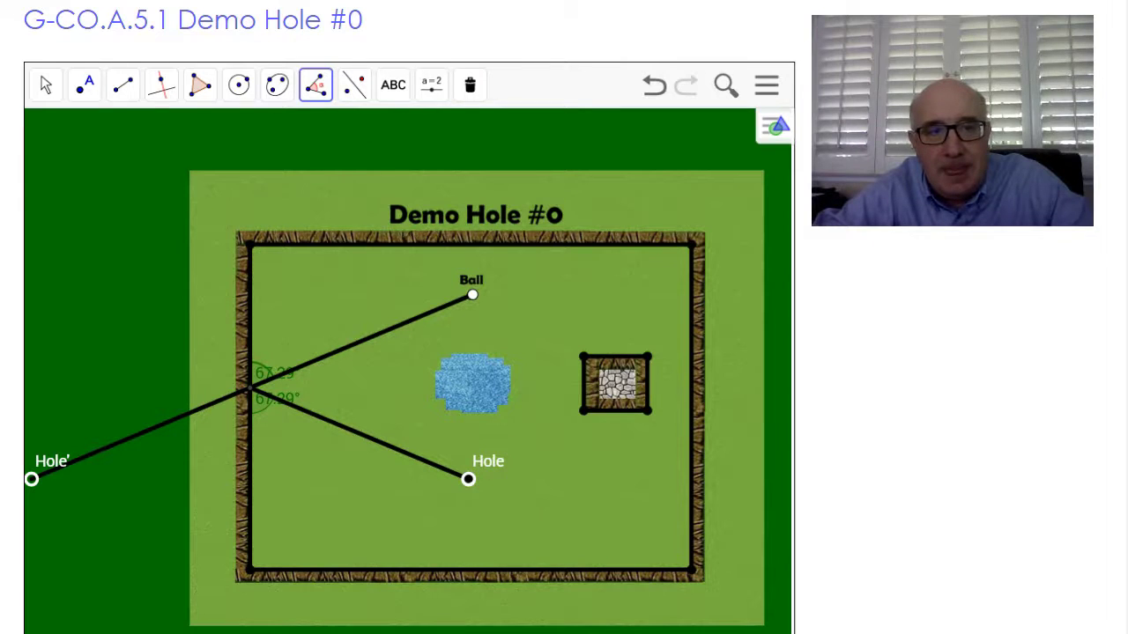